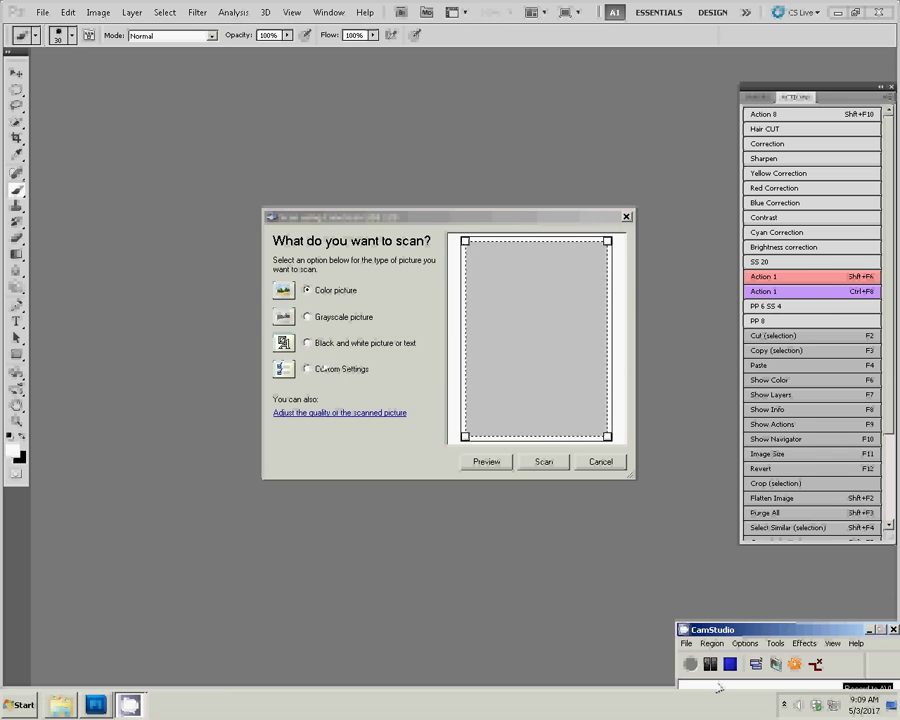
Step: Set the scanner to custom 300 dpi colour picture settings and preview the page
{"action": "left_click", "coordinate": [307, 368]}
{"action": "left_click", "coordinate": [340, 412]}
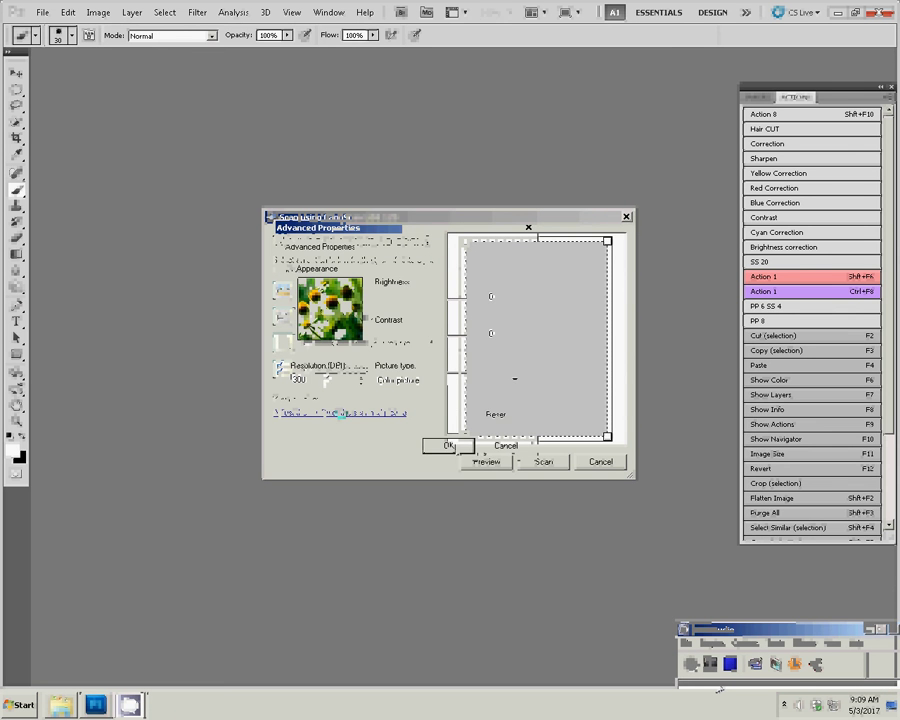
{"action": "left_click", "coordinate": [448, 445]}
{"action": "left_click", "coordinate": [480, 462]}
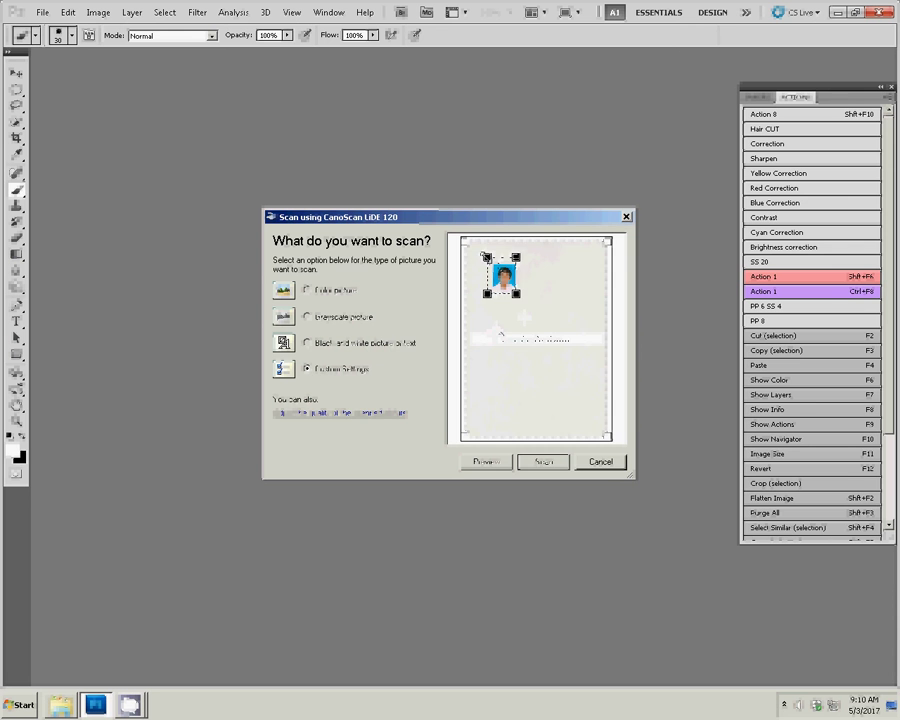
Step: Frame just the portrait in the scan preview and scan it into Photoshop
{"action": "left_click_drag", "start_coordinate": [516, 294], "coordinate": [520, 302]}
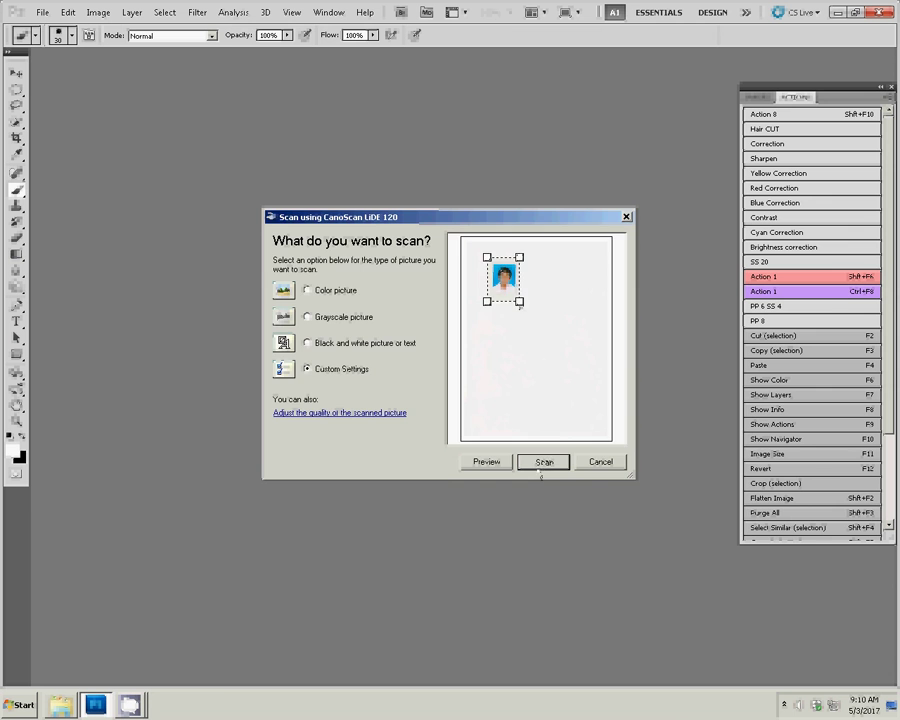
{"action": "left_click", "coordinate": [543, 462]}
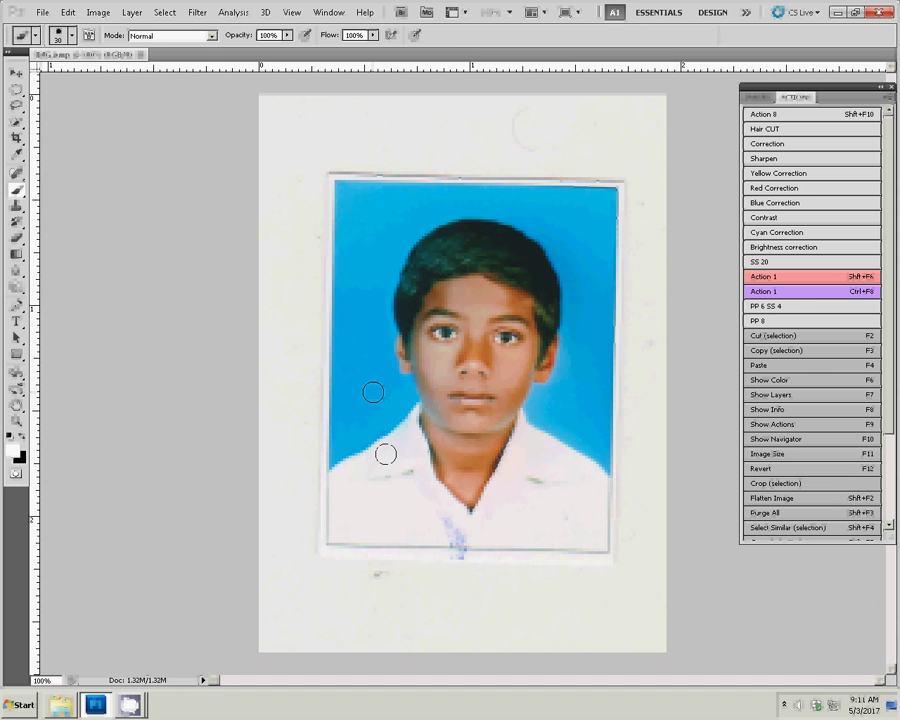
Step: Crop the scan to a 3.5 × 4.5 cm, 300 ppi portrait without the paper border
{"action": "key", "text": "c"}
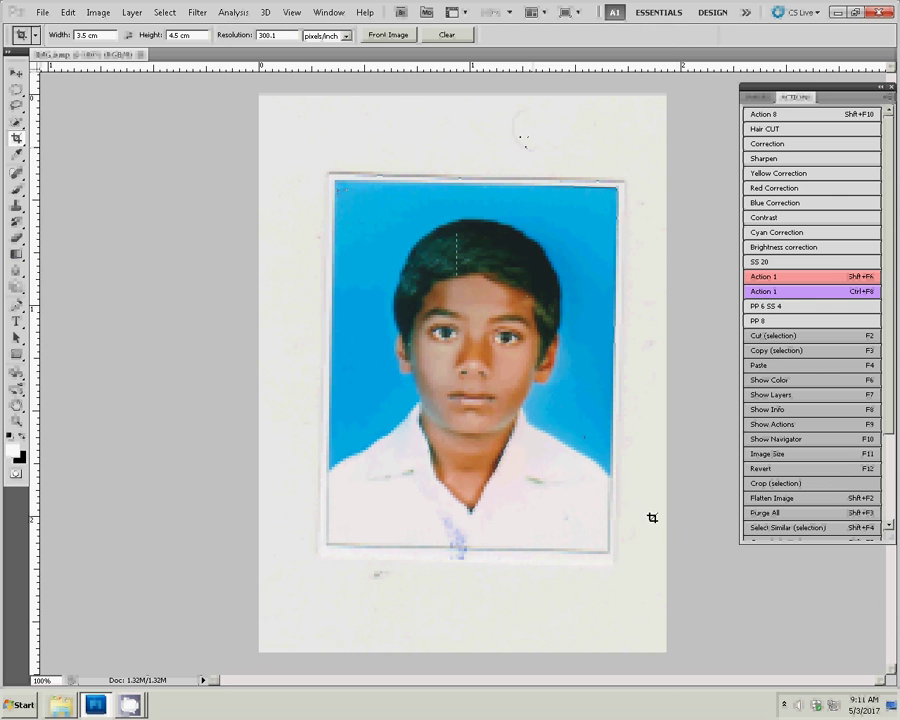
{"action": "left_click_drag", "start_coordinate": [333, 540], "coordinate": [612, 185]}
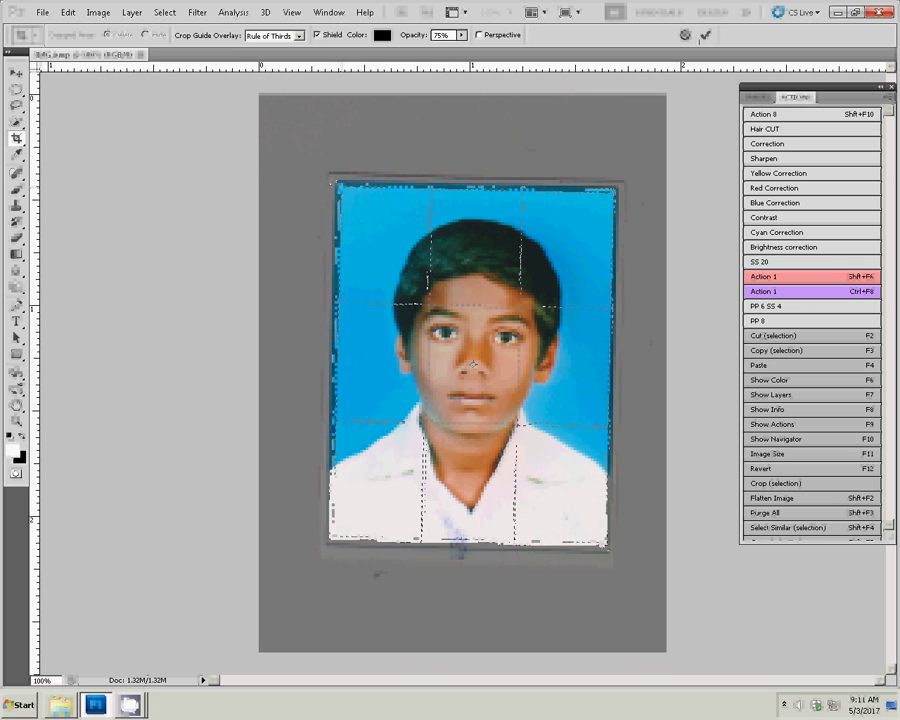
{"action": "key", "text": "Return"}
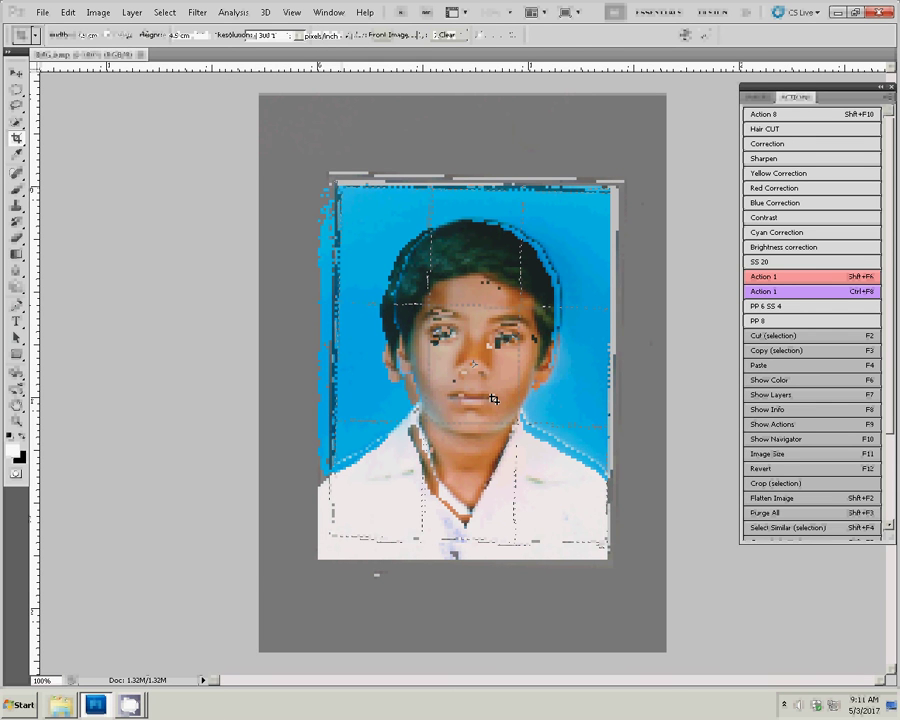
{"action": "key", "text": "s"}
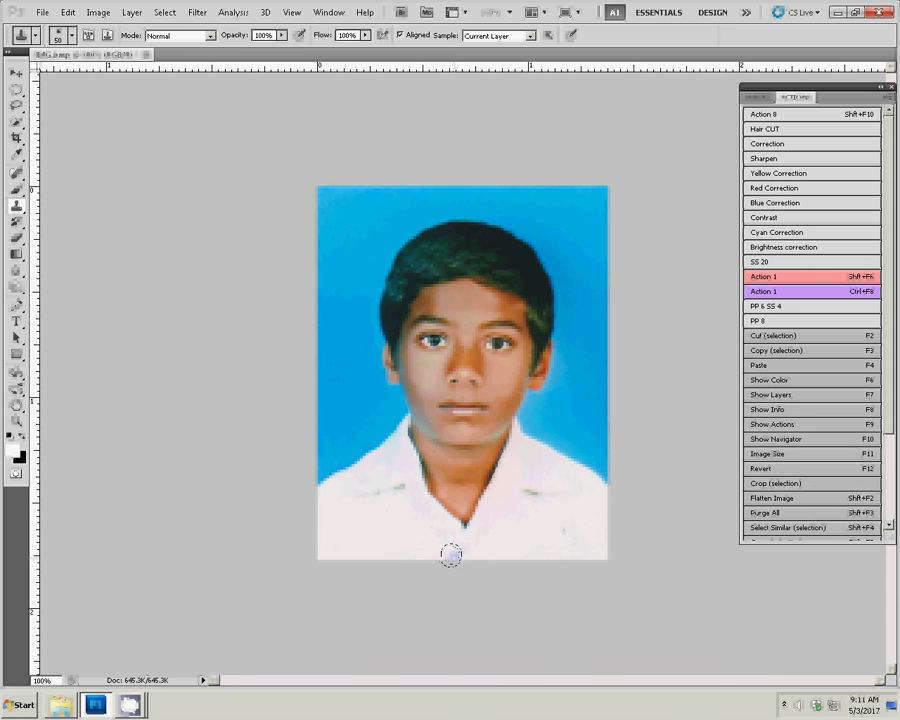
Step: Clone out a blemish on the portrait and float it in its own window
{"action": "left_click", "coordinate": [538, 539], "text": "alt"}
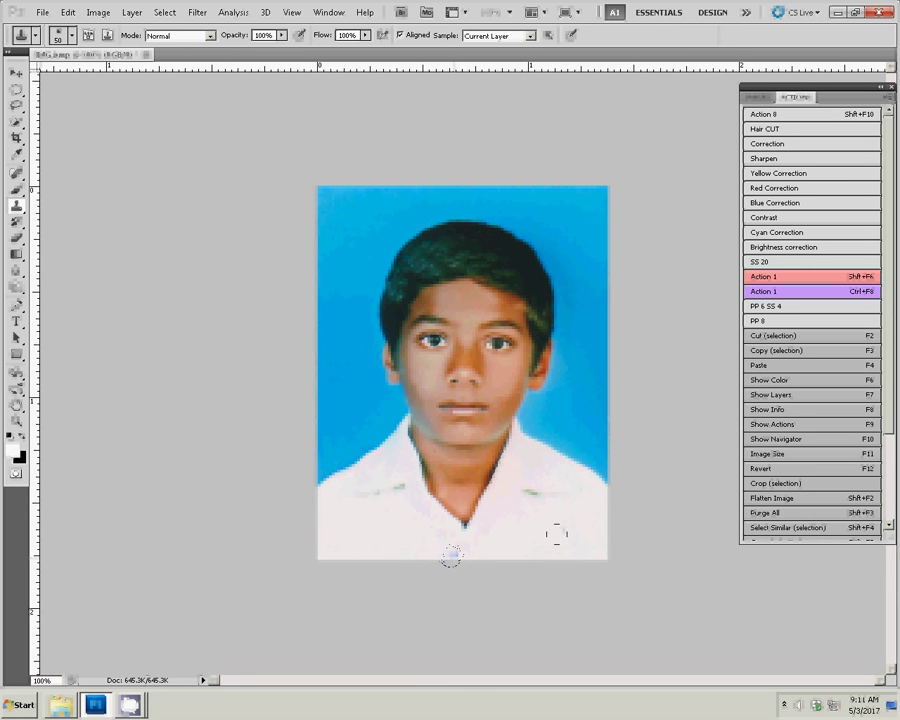
{"action": "left_click", "coordinate": [503, 287]}
{"action": "key", "text": "alt+i"}
{"action": "key", "text": "d"}
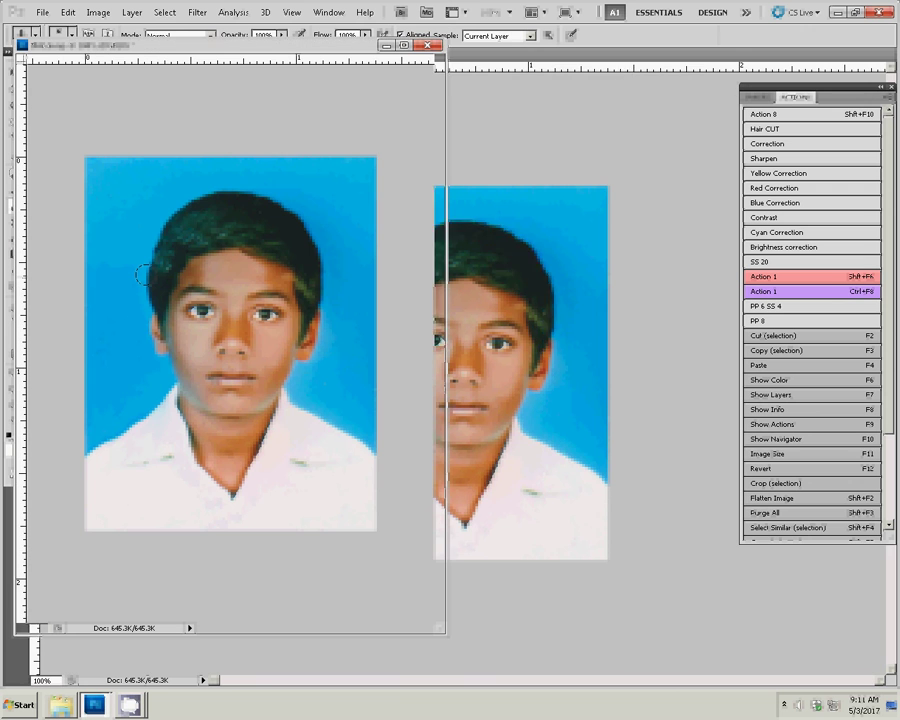
{"action": "key", "text": "z"}
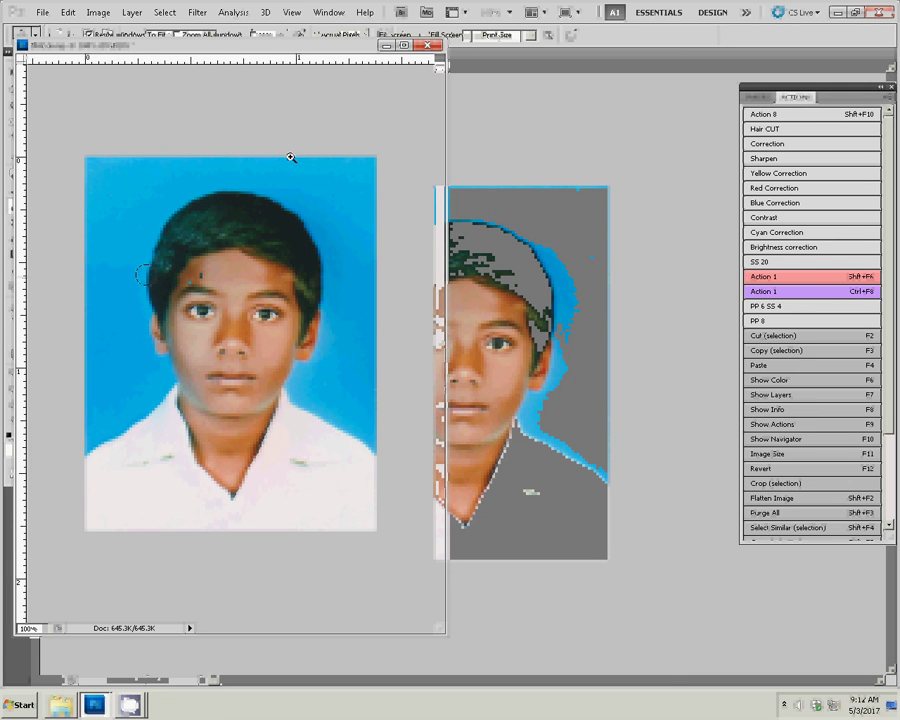
Step: Add a Selective Color layer setting Blacks' Black to 4.33%, then flatten the image
{"action": "left_click", "coordinate": [763, 98]}
{"action": "left_click", "coordinate": [820, 538]}
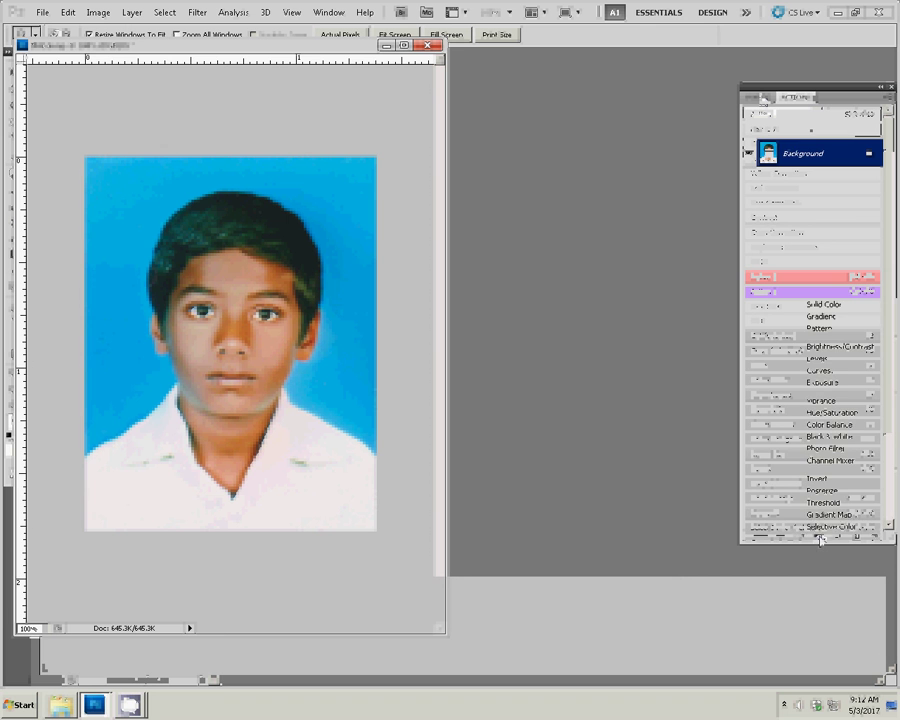
{"action": "left_click", "coordinate": [826, 526]}
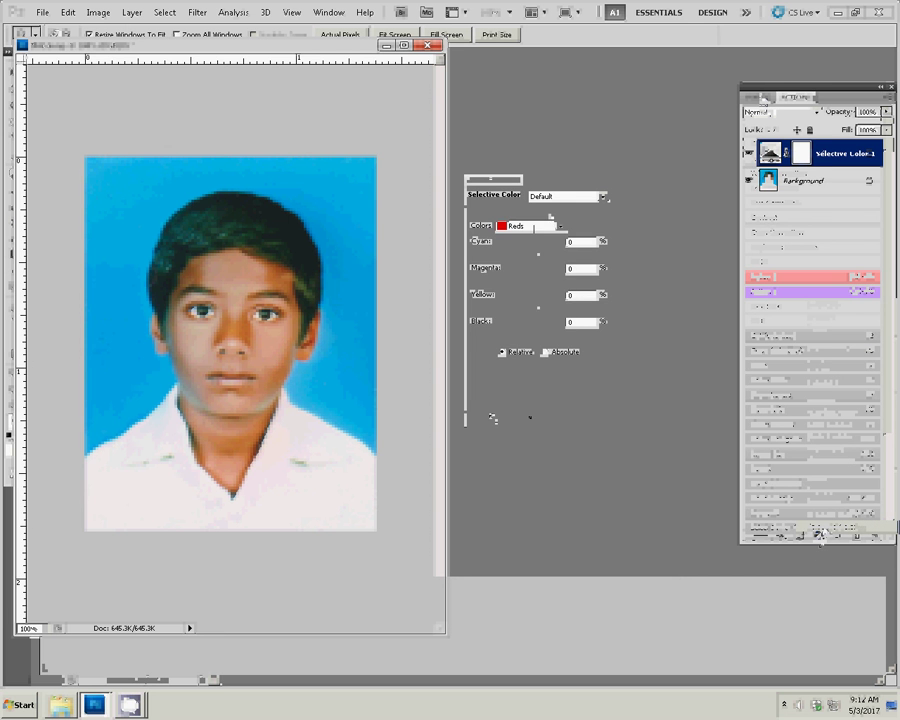
{"action": "left_click", "coordinate": [534, 226]}
{"action": "left_click", "coordinate": [520, 326]}
{"action": "left_click_drag", "start_coordinate": [538, 335], "coordinate": [545, 335]}
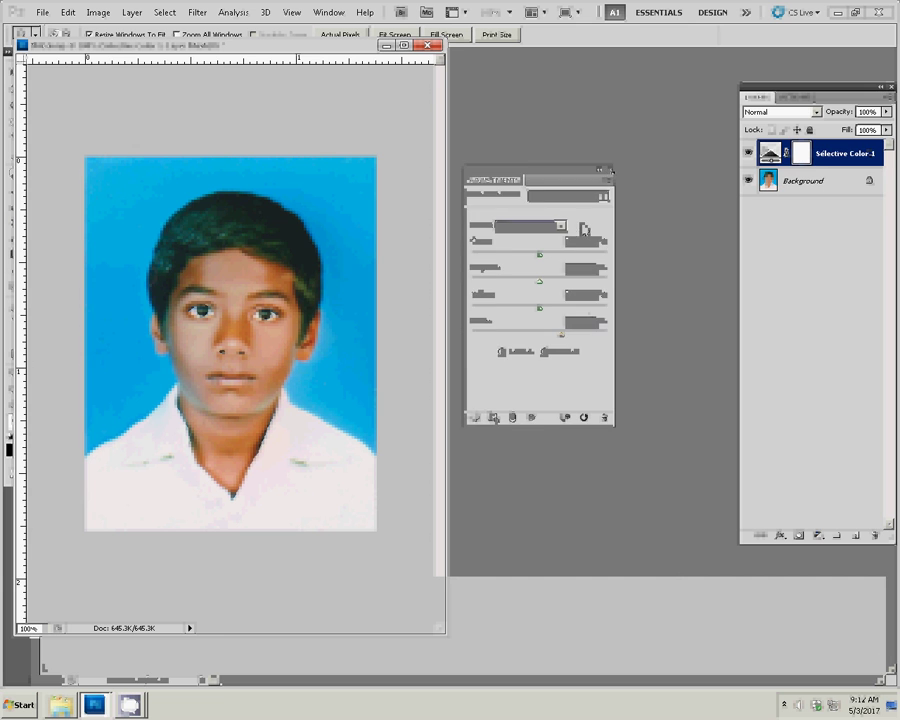
{"action": "key", "text": "ctrl+e"}
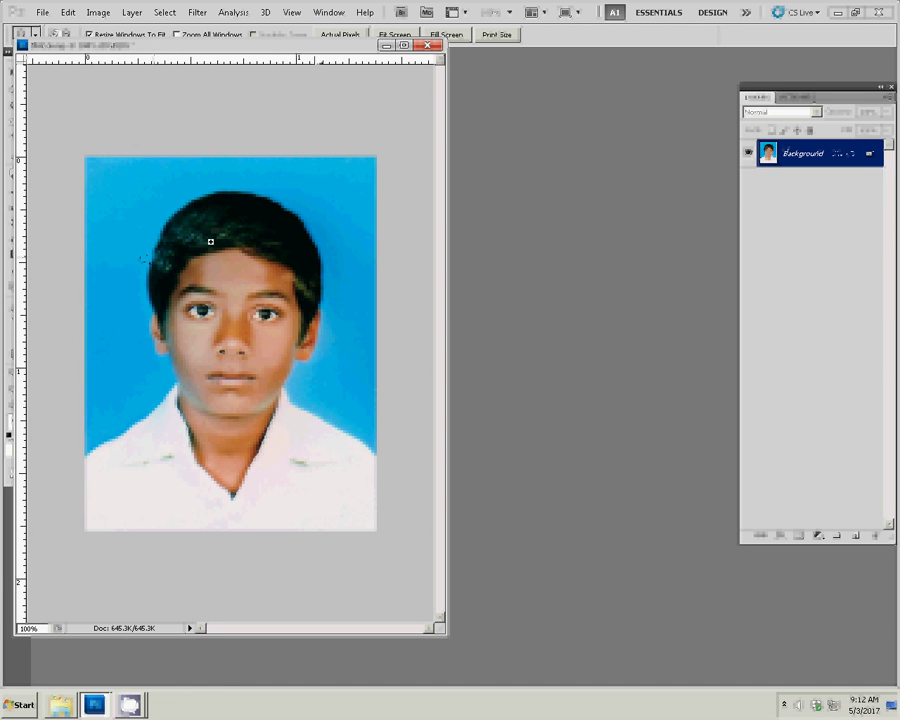
Step: Zoom in on the portrait and back out to 100%, then show the Actions panel
{"action": "right_click", "coordinate": [295, 290]}
{"action": "left_click", "coordinate": [328, 297]}
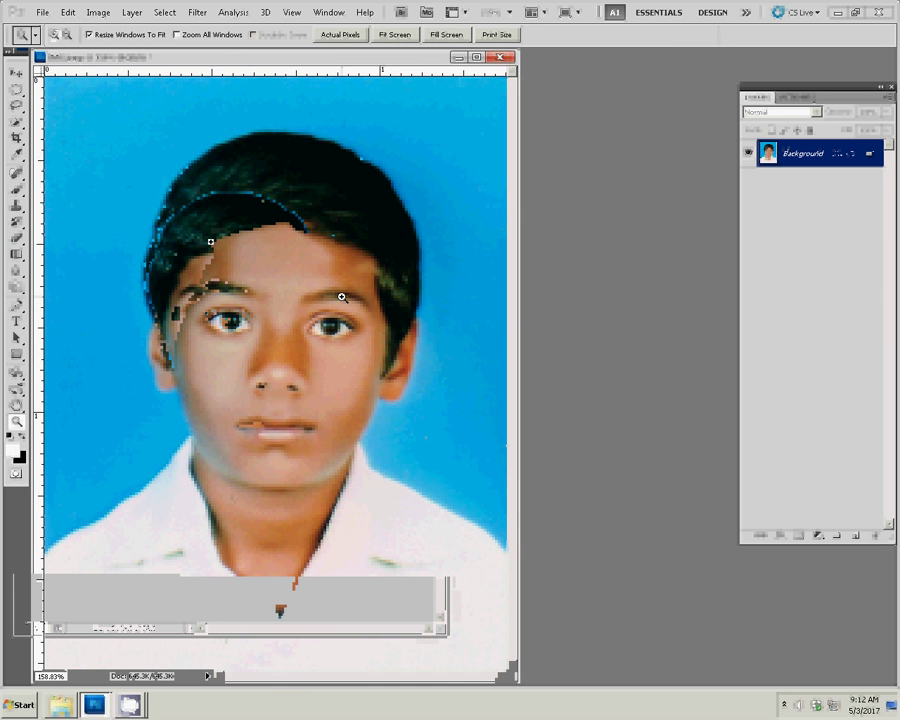
{"action": "left_click", "coordinate": [292, 296], "text": "alt"}
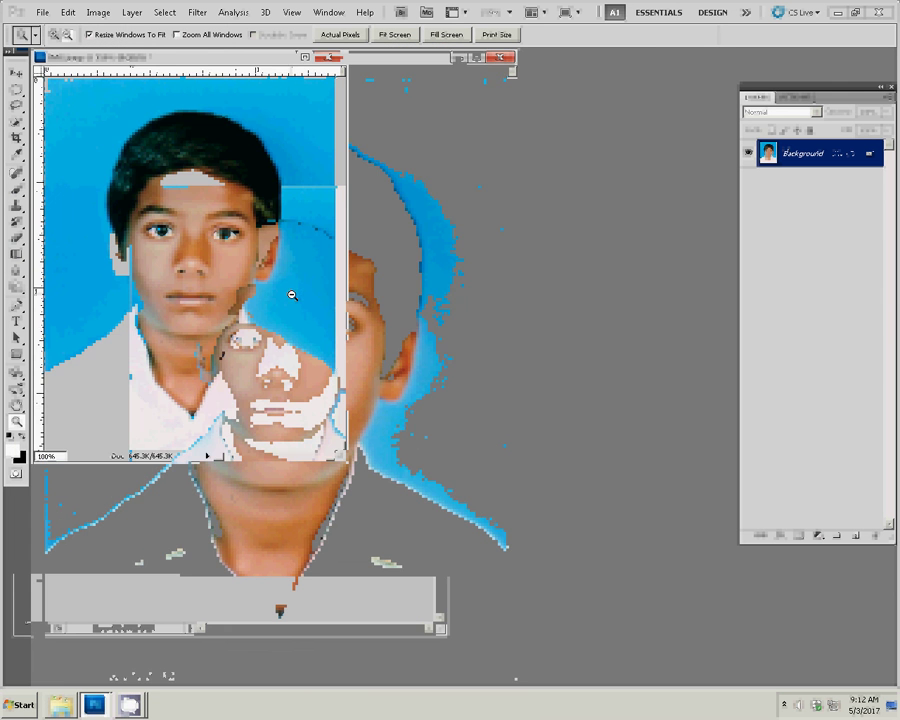
{"action": "left_click", "coordinate": [795, 97]}
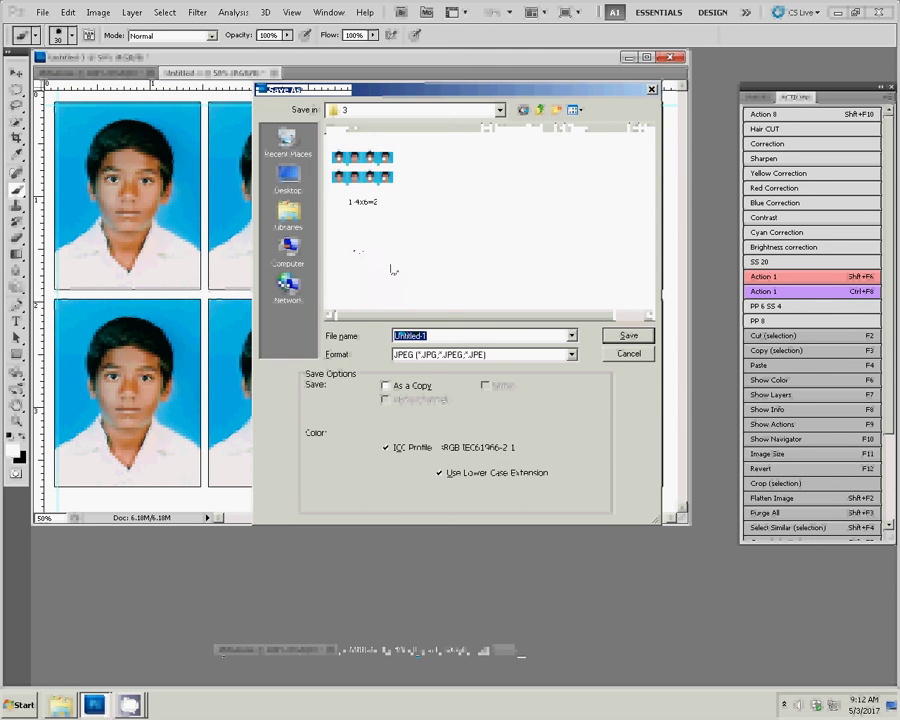
Step: Save the sheet as maximum-quality JPEG '2-4x6=2' and close all documents without saving the original
{"action": "type", "text": "2-4"}
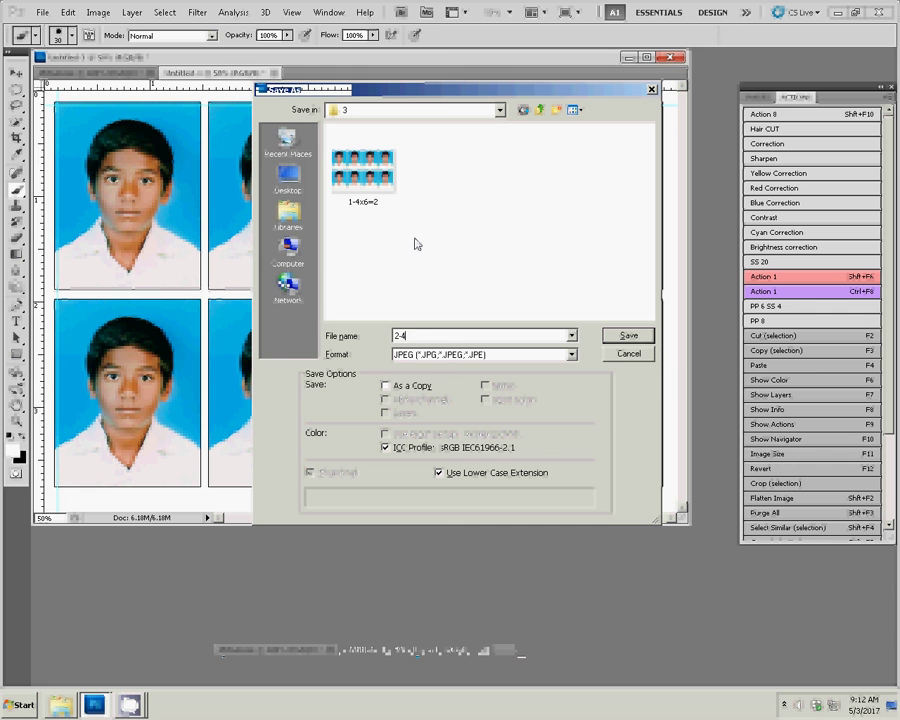
{"action": "type", "text": "x6=2"}
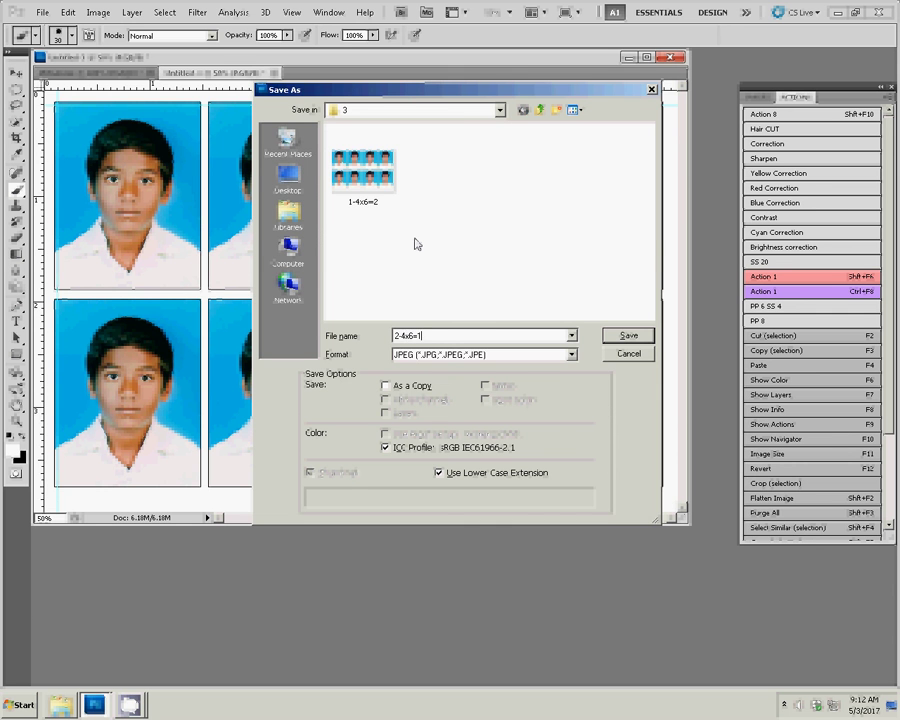
{"action": "key", "text": "Return"}
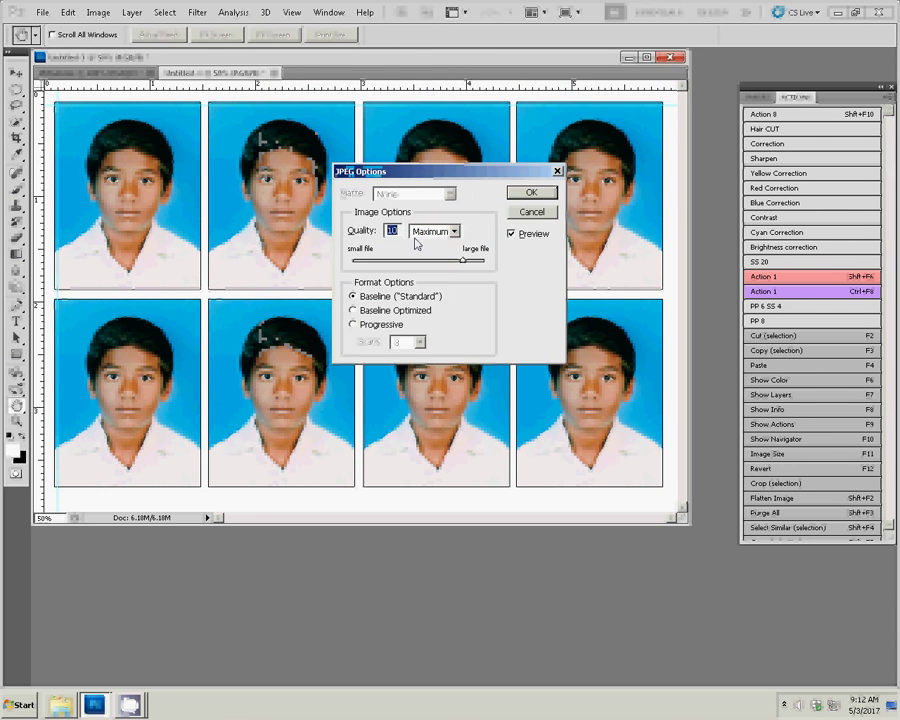
{"action": "key", "text": "Return"}
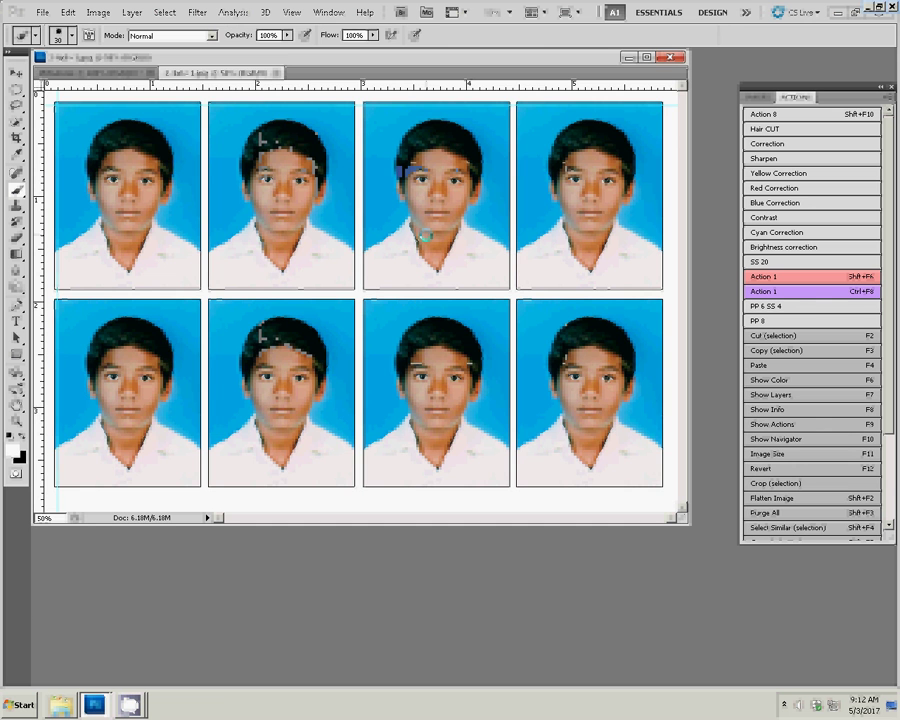
{"action": "key", "text": "ctrl+alt+w"}
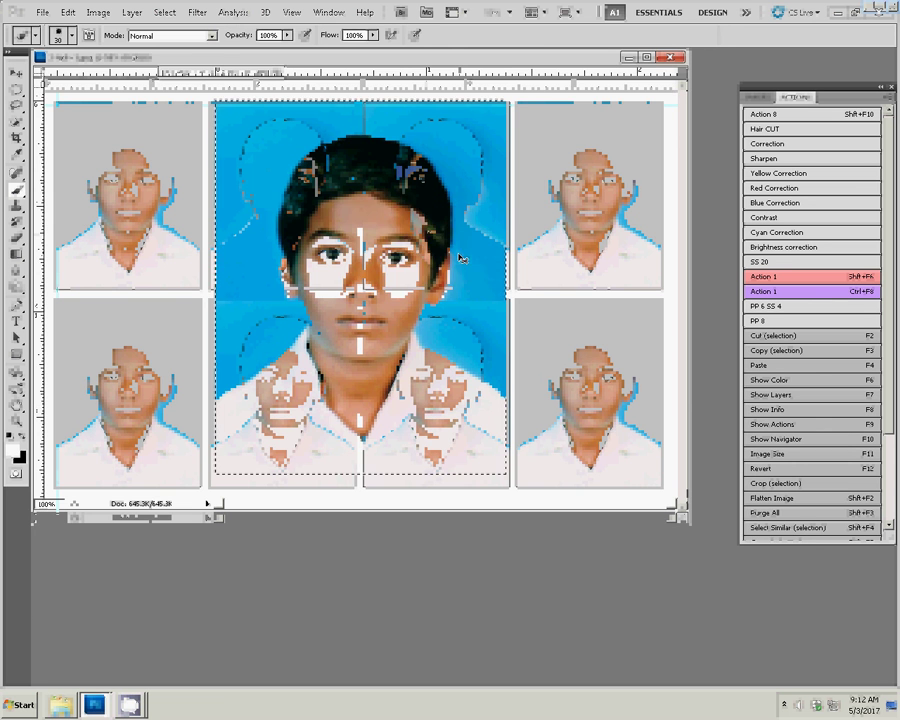
{"action": "key", "text": "n"}
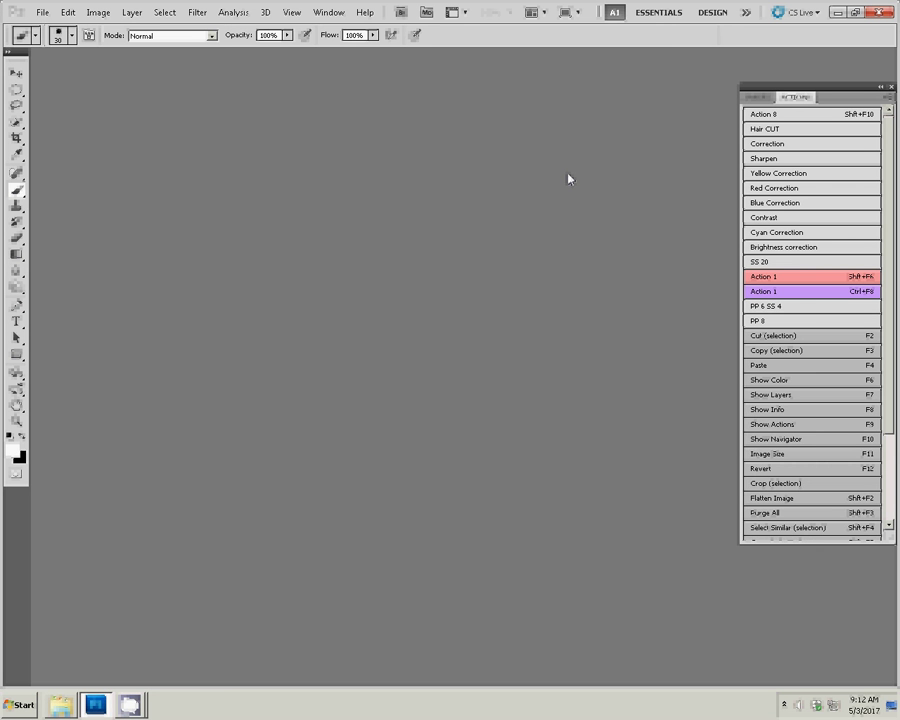
Step: Import a new scan from the CanoScan LiDE 120 and open its advanced quality settings
{"action": "left_click", "coordinate": [40, 13]}
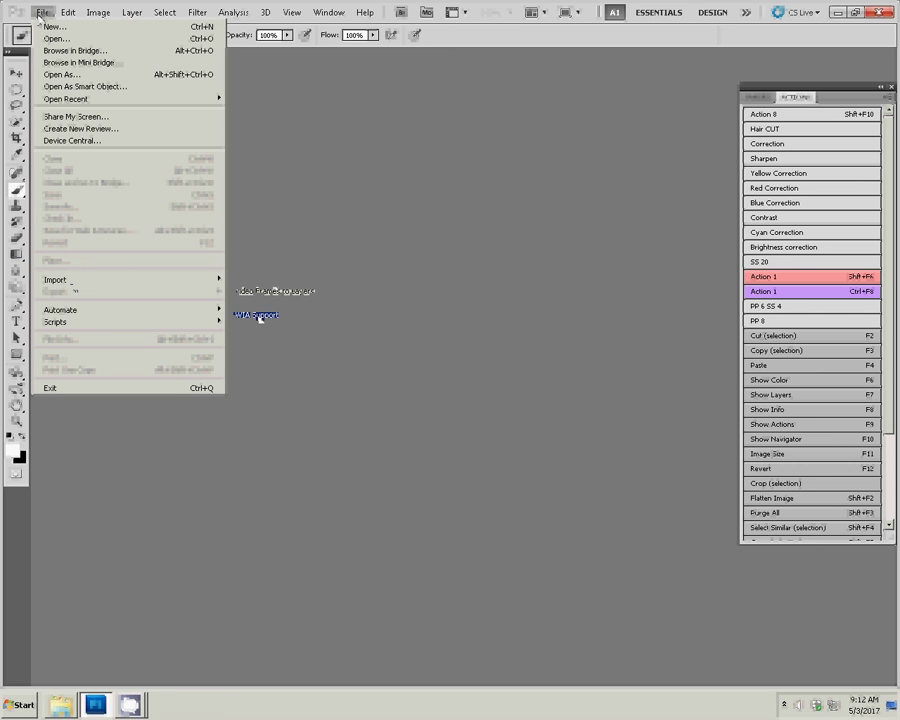
{"action": "left_click", "coordinate": [291, 288]}
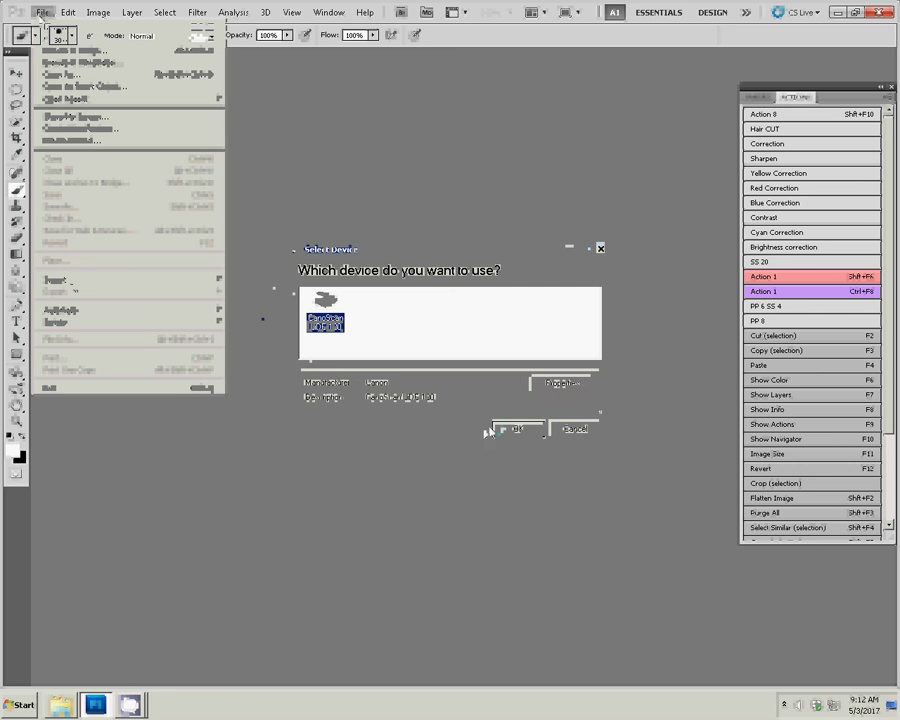
{"action": "left_click", "coordinate": [494, 430]}
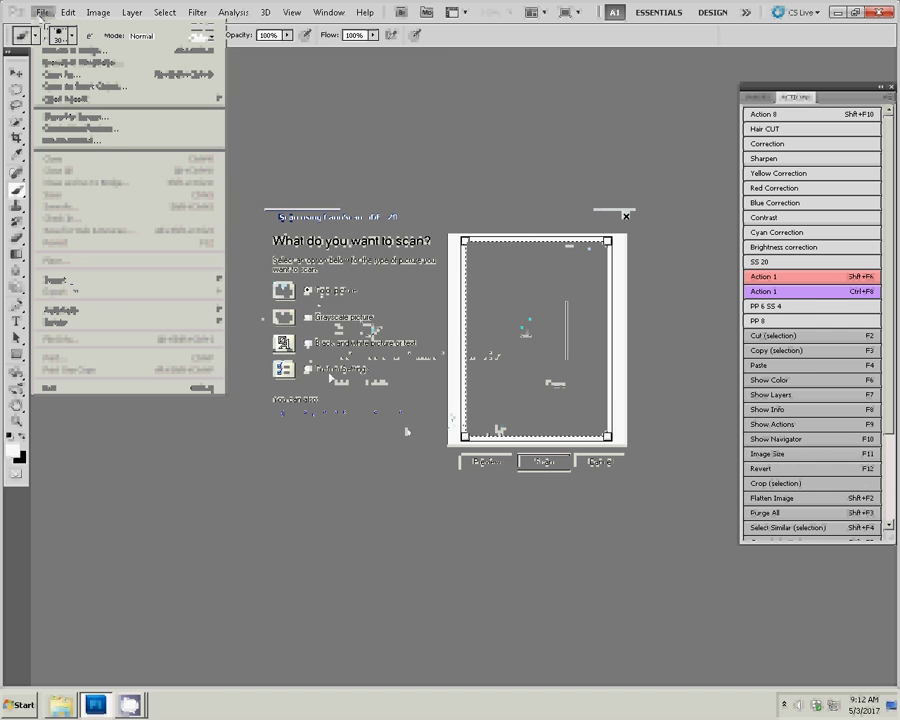
{"action": "left_click", "coordinate": [337, 414]}
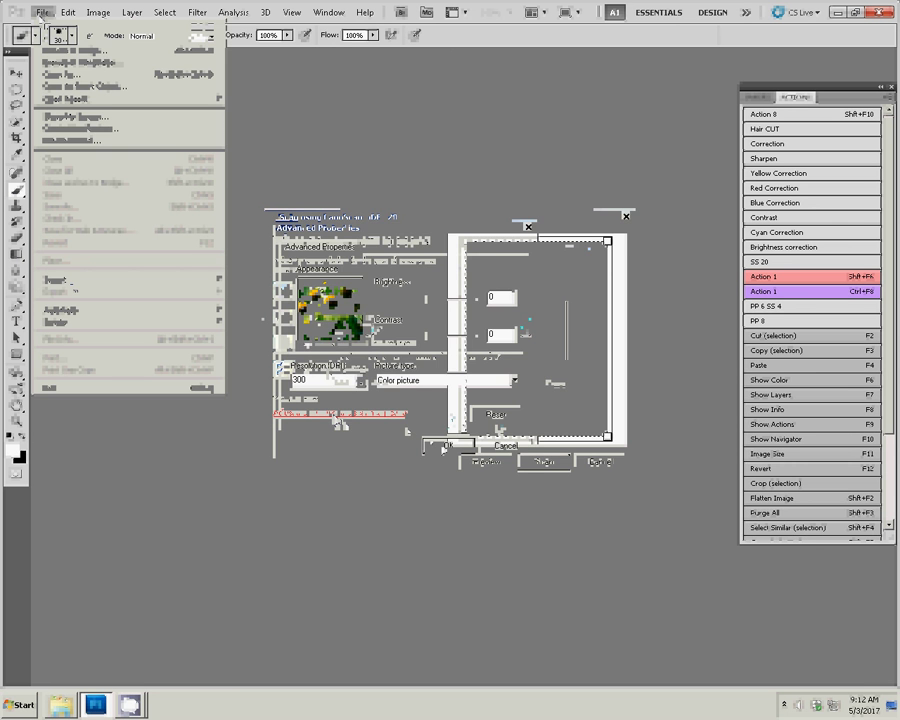